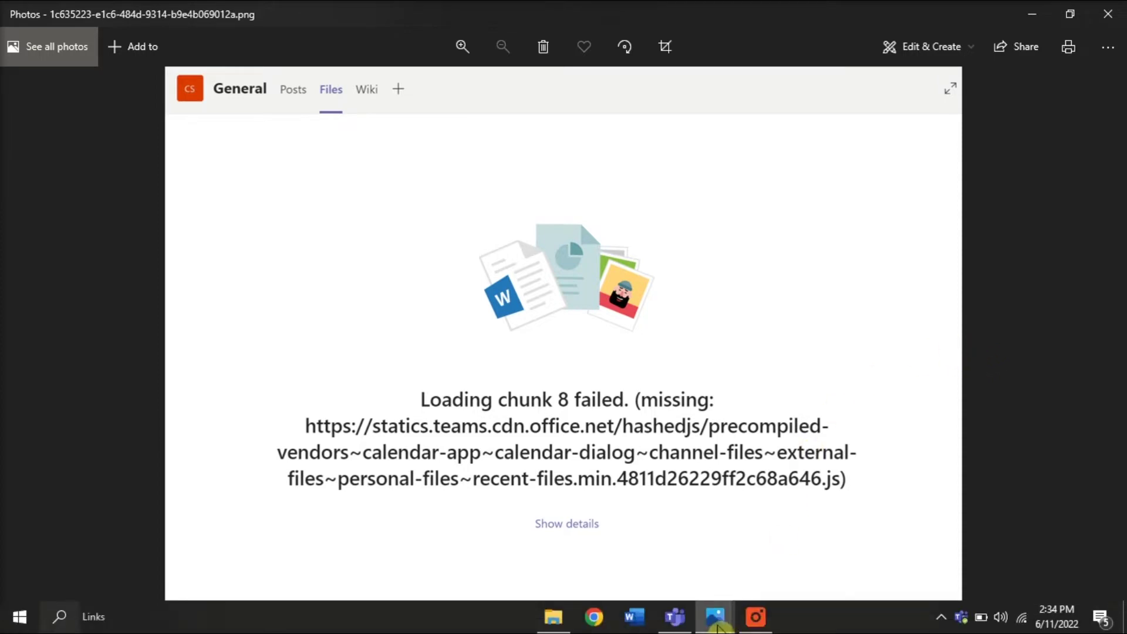
- Bring the Teams mobile app screenshot to the front in Photos
mouse_move(715, 616)
left_click(808, 528)
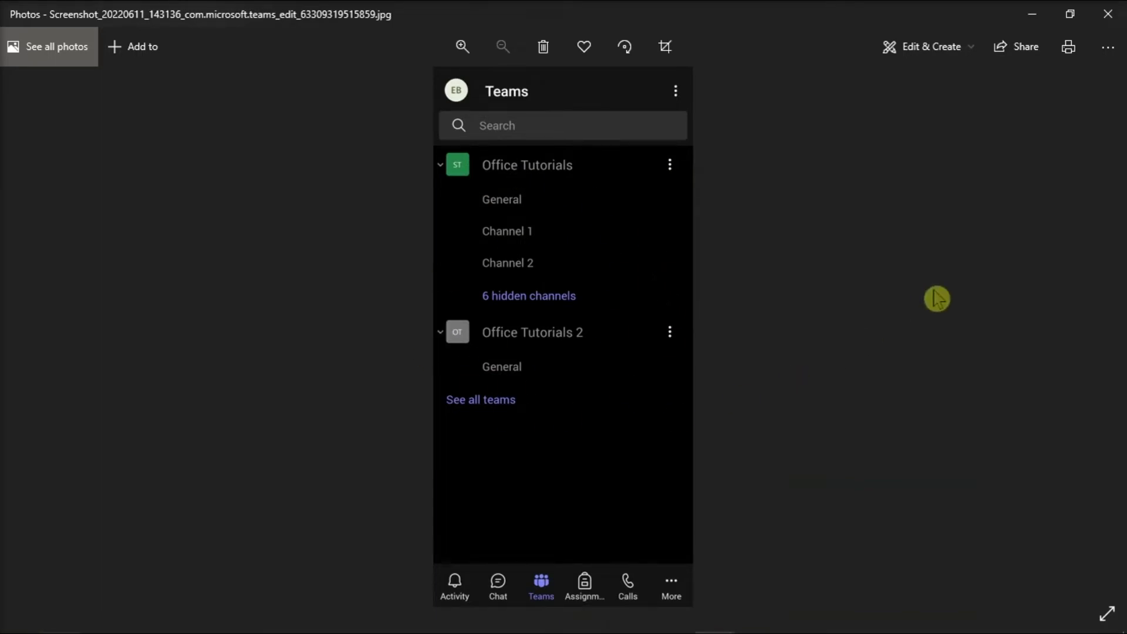
- Move to the next image, the 'Loading chunk 8 failed' error screenshot
key("Right")
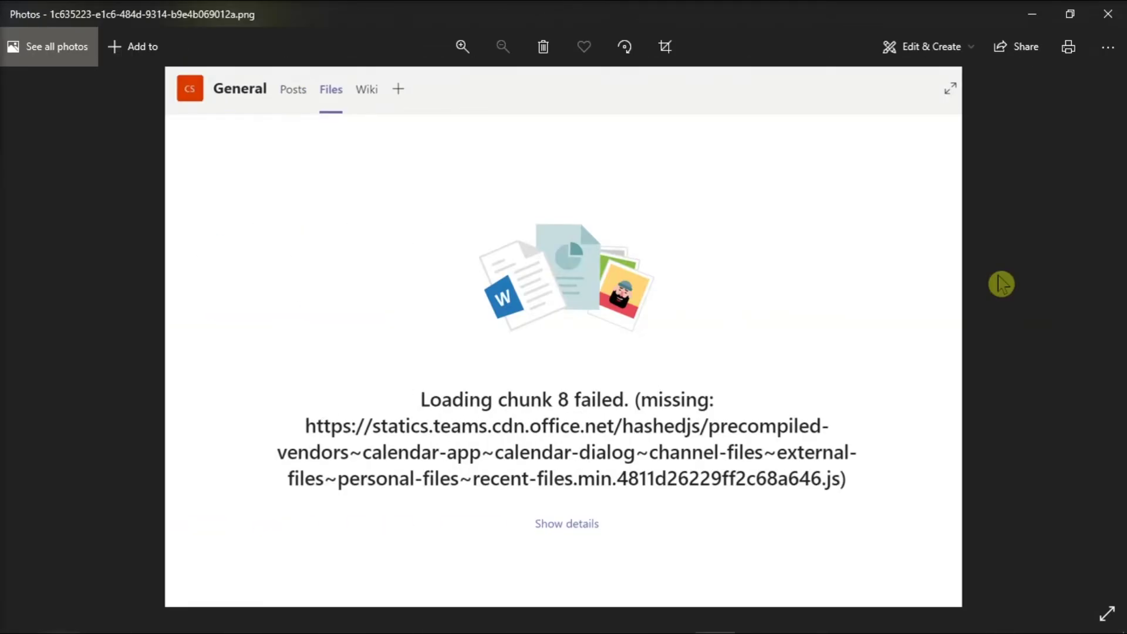
mouse_move(940, 617)
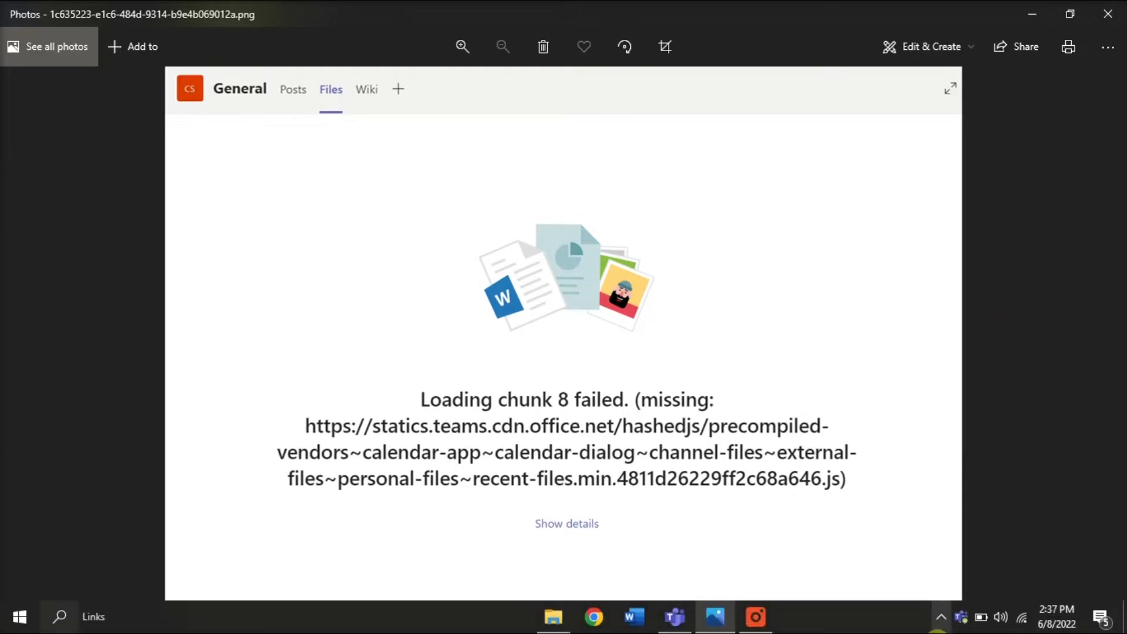
- Quit Teams completely from its system tray icon
right_click(963, 617)
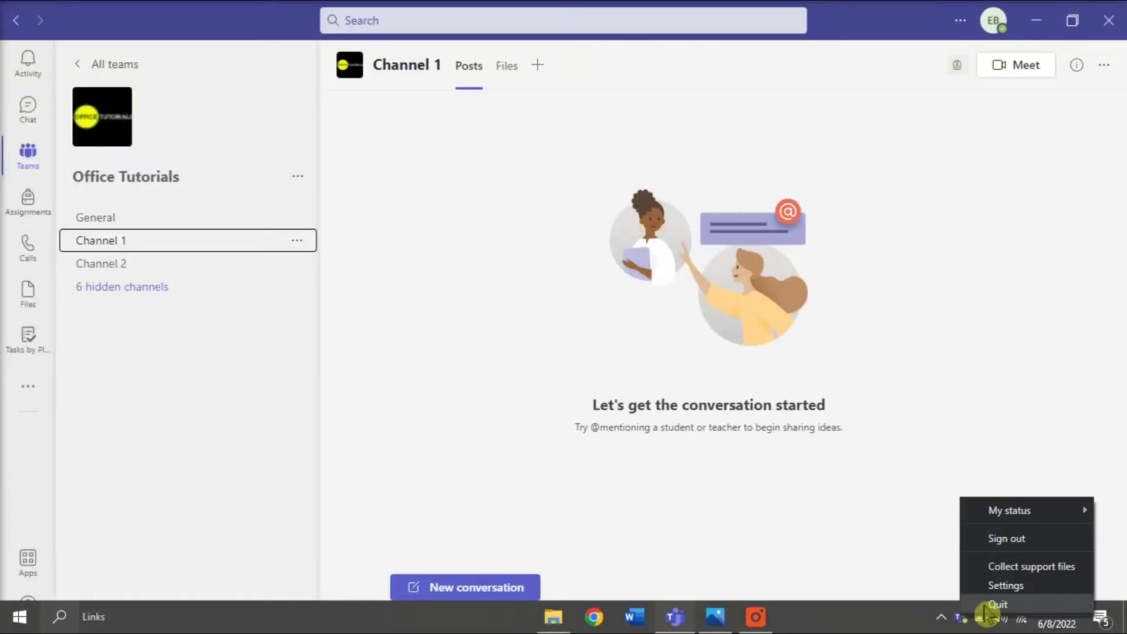
left_click(984, 616)
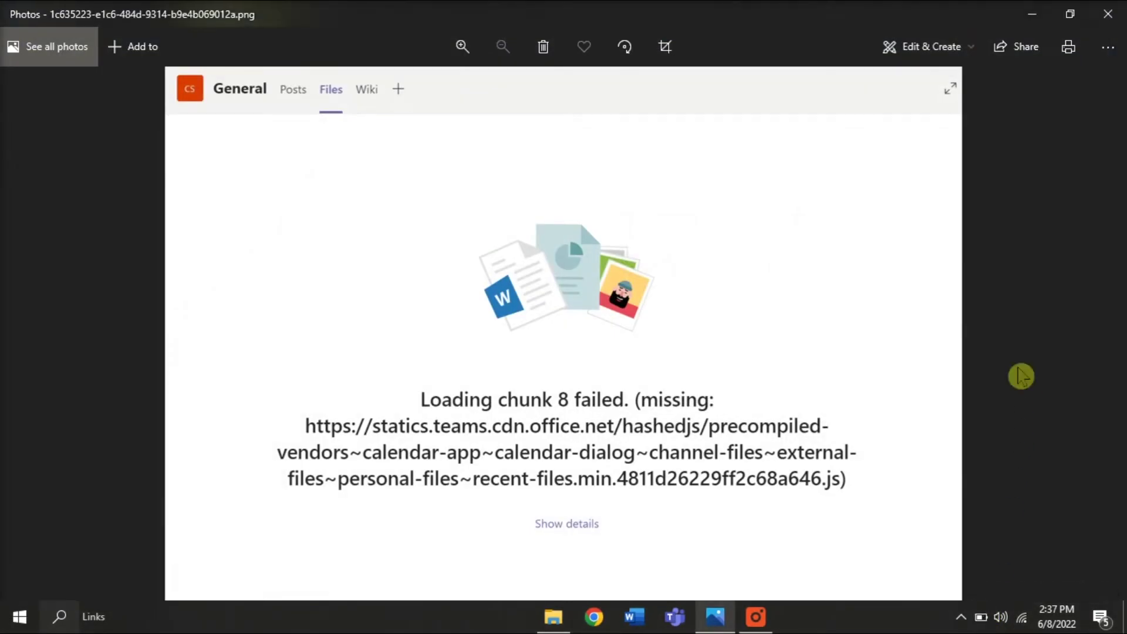
mouse_move(61, 627)
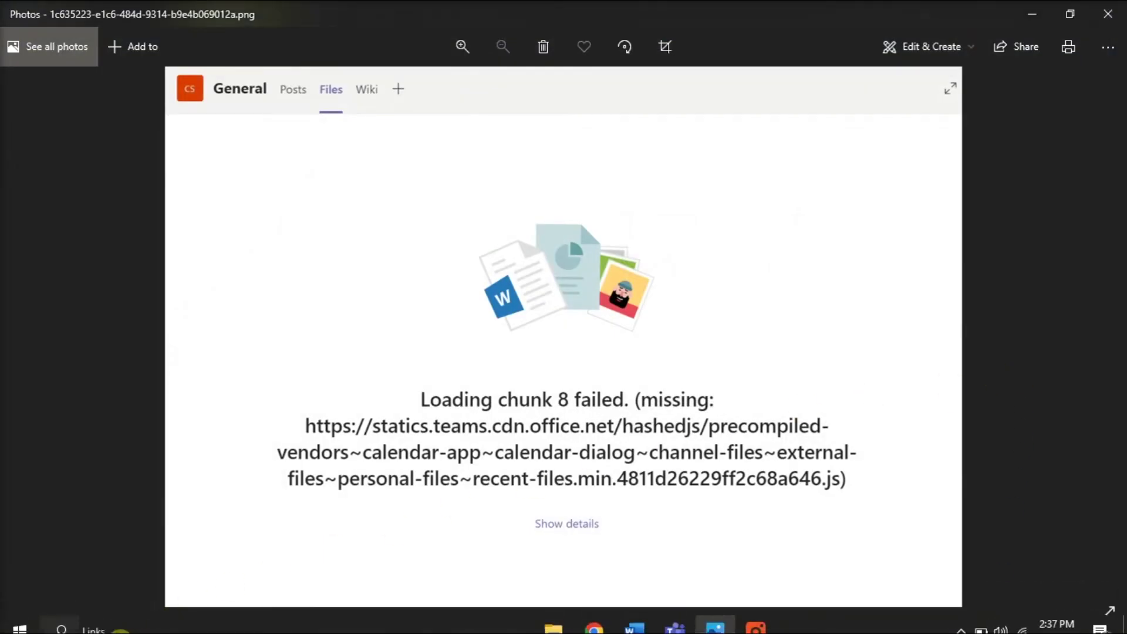
- Delete every item inside the %appdata%\Microsoft\Teams folder
left_click(62, 619)
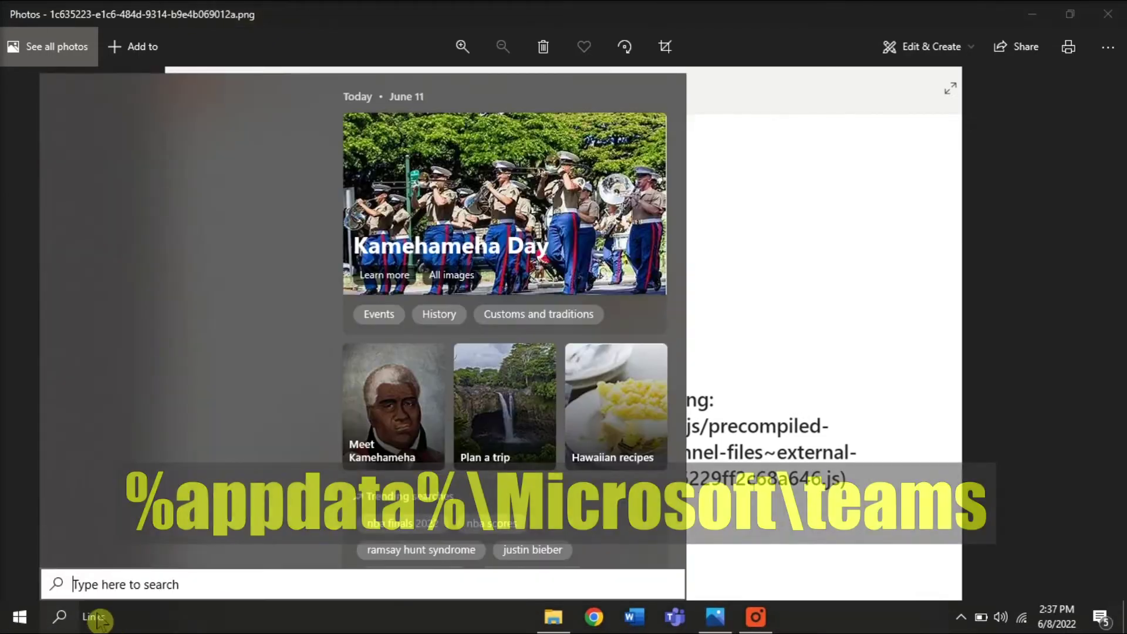
type("%appdata%")
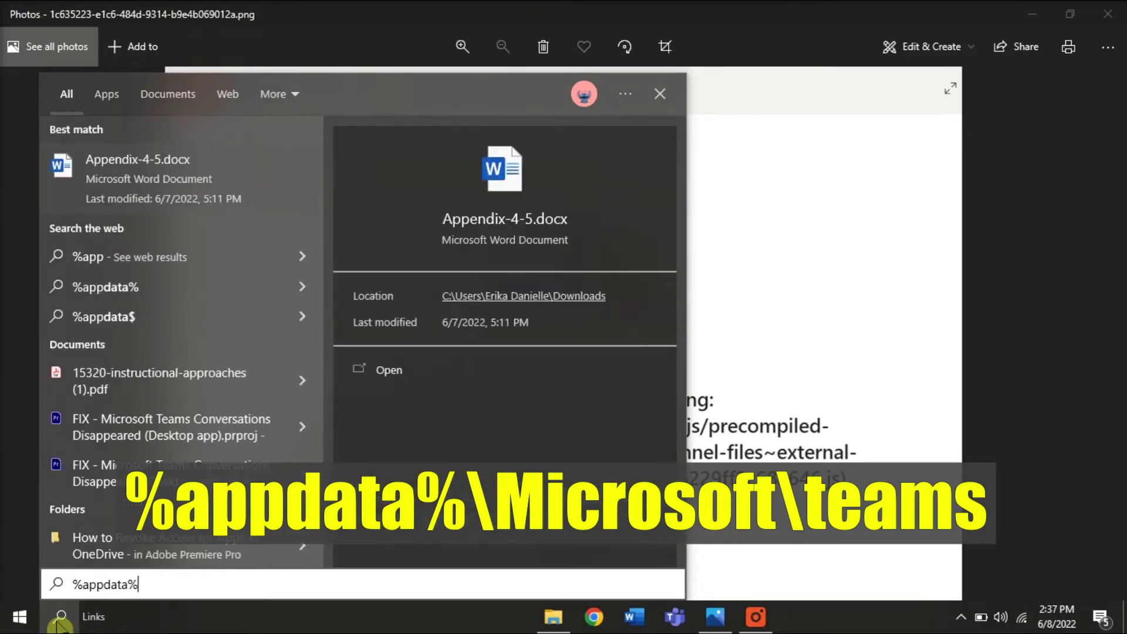
type("\\Microsoft\\Teams")
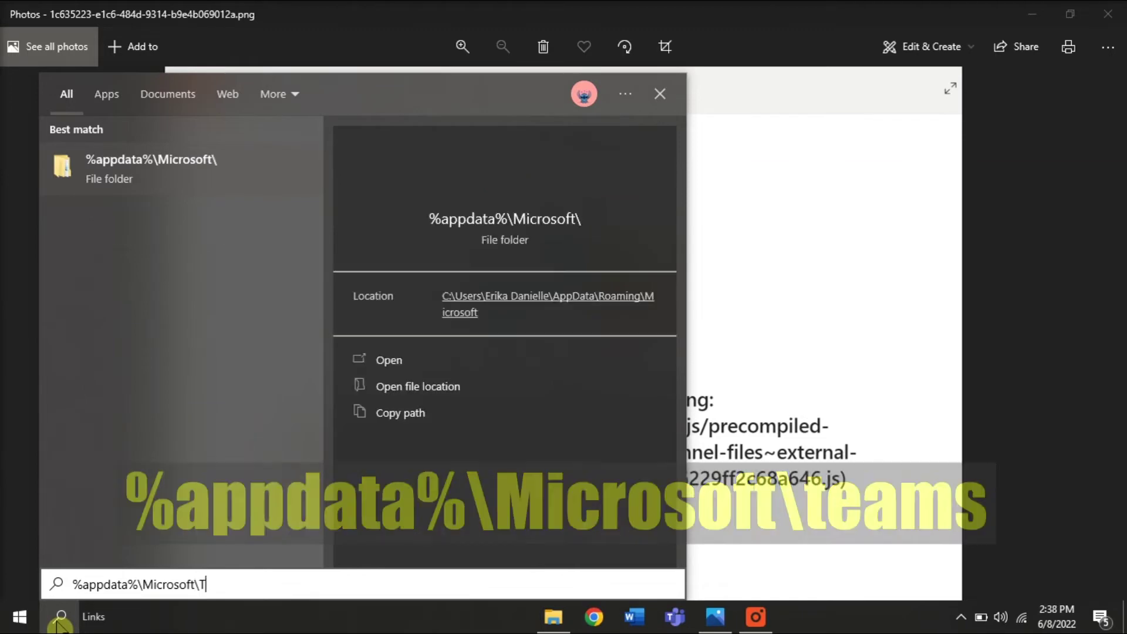
key("Return")
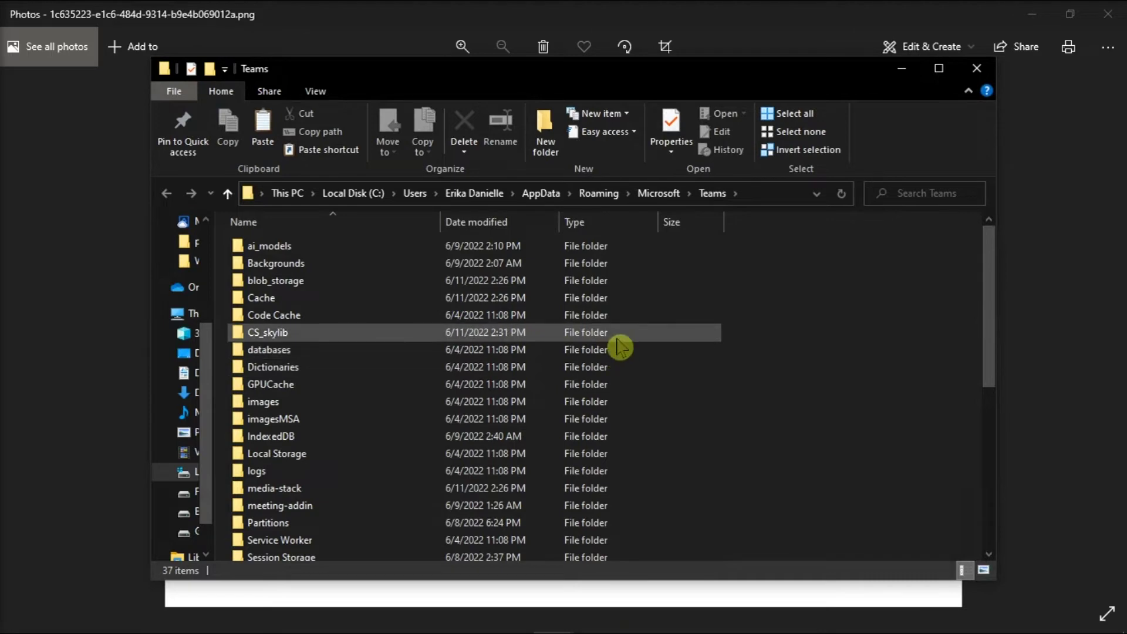
key("ctrl+a")
right_click(620, 346)
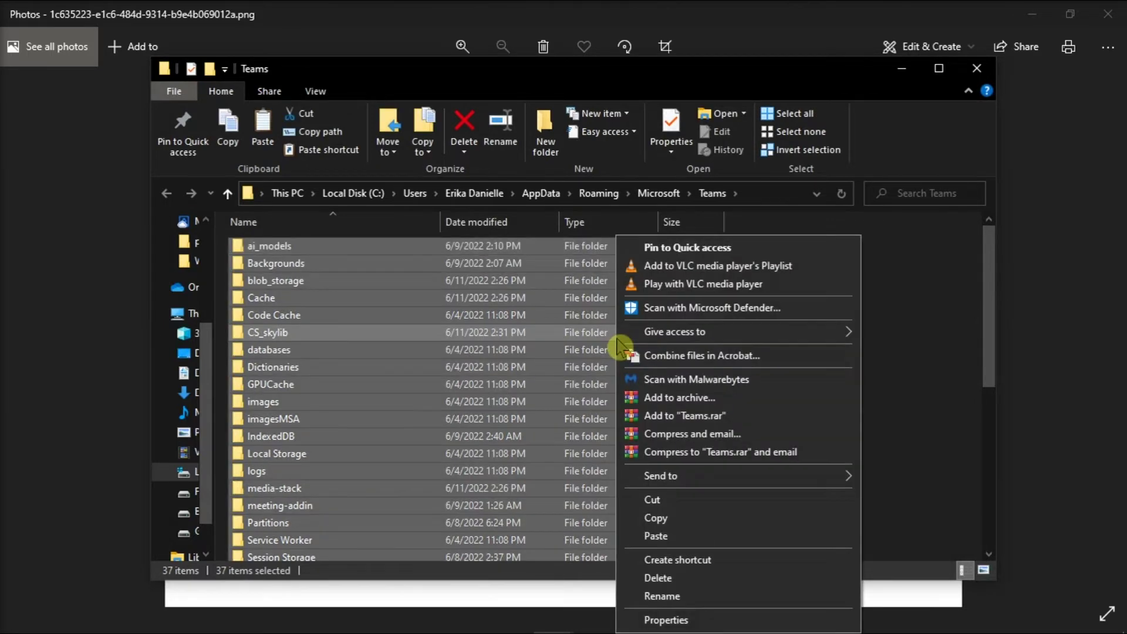
left_click(658, 578)
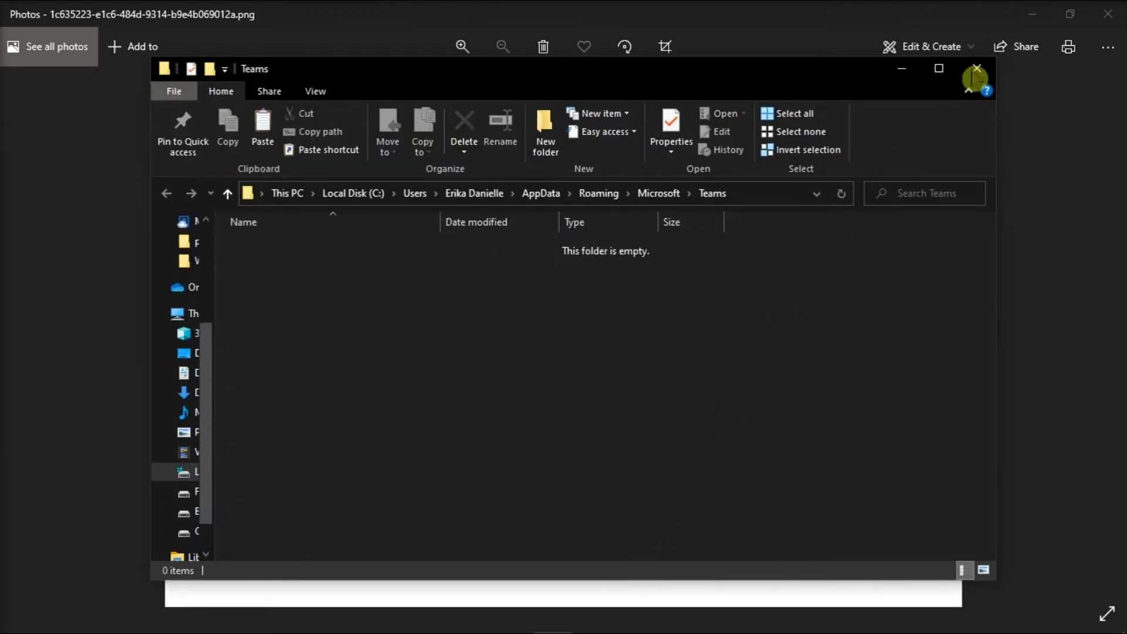
- Close the emptied folder and relaunch the Teams desktop app
left_click(976, 69)
left_click(673, 616)
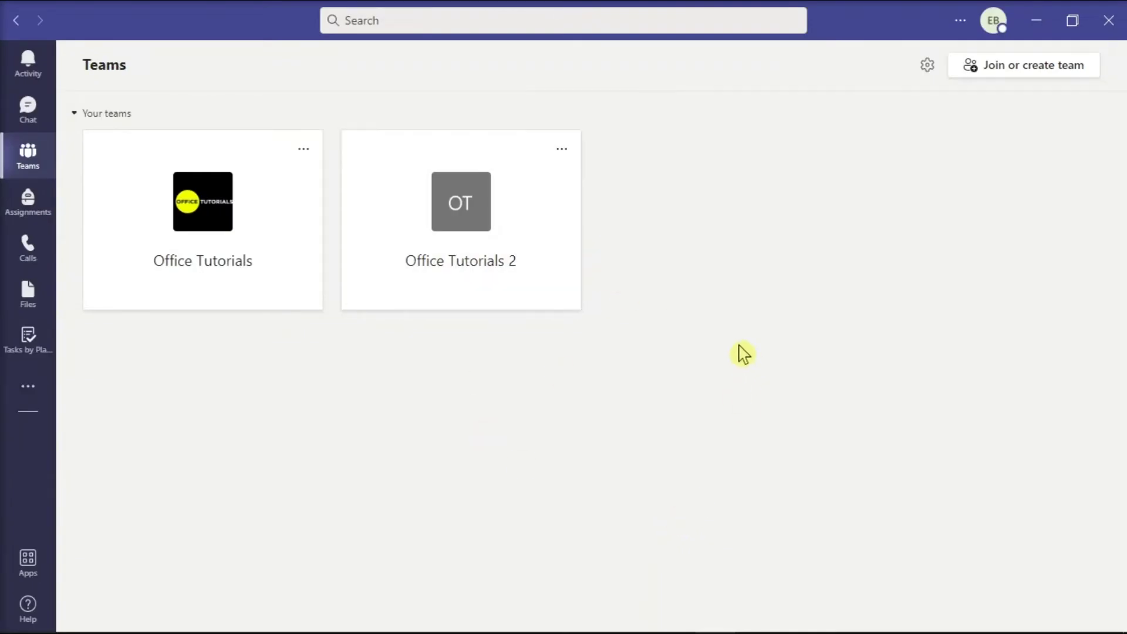
- Run Check for updates from Teams' Settings and more menu
key("alt+Tab")
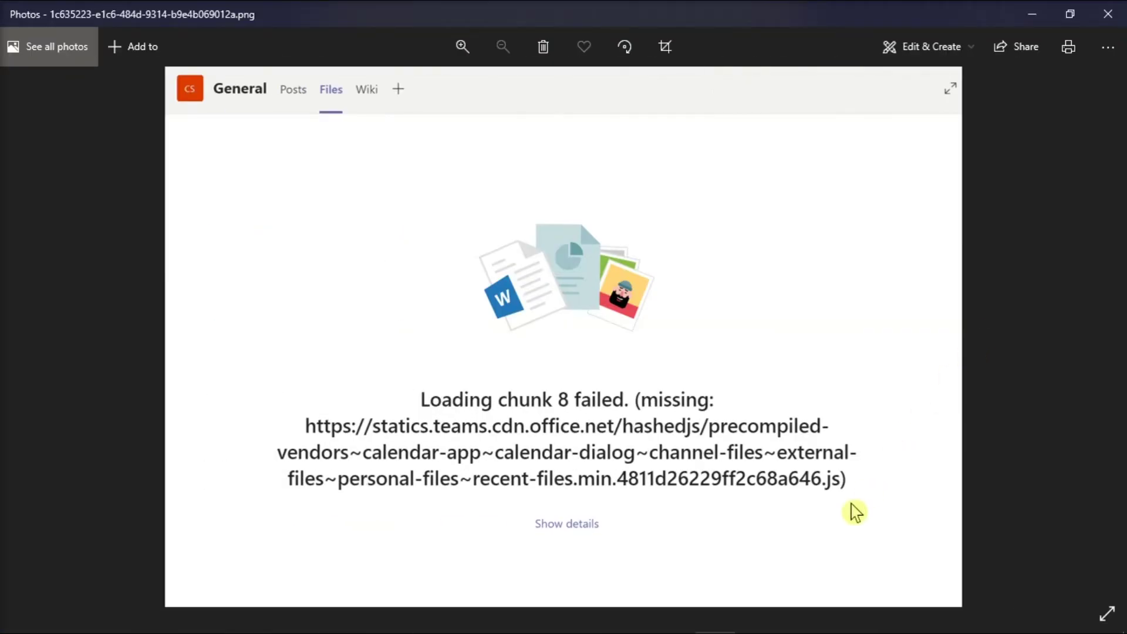
left_click(674, 616)
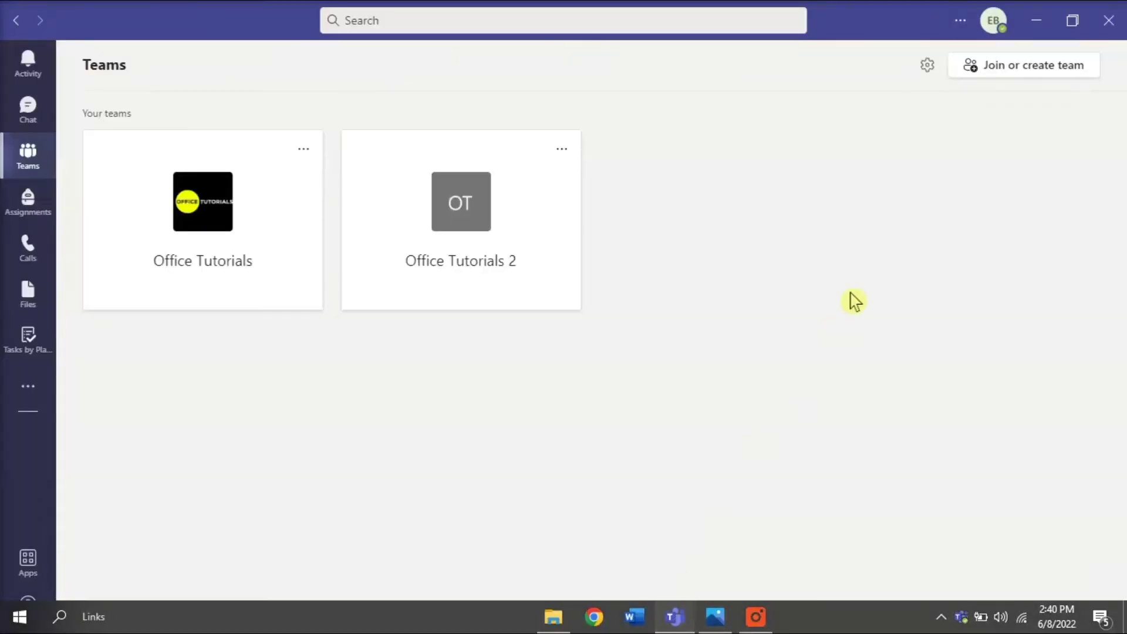
left_click(960, 21)
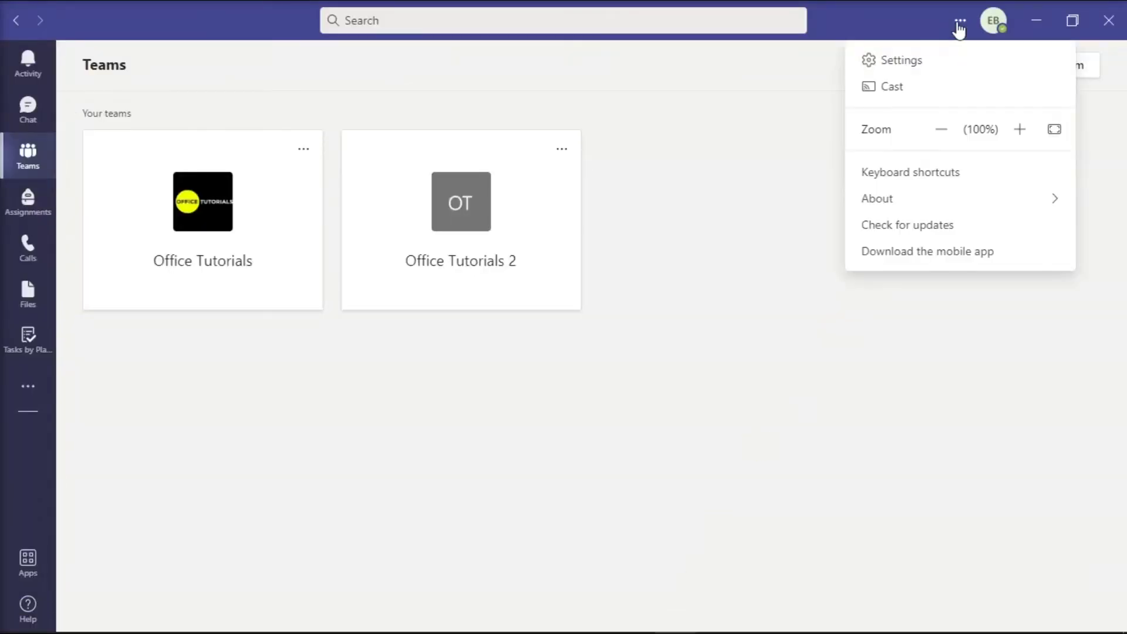
left_click(907, 224)
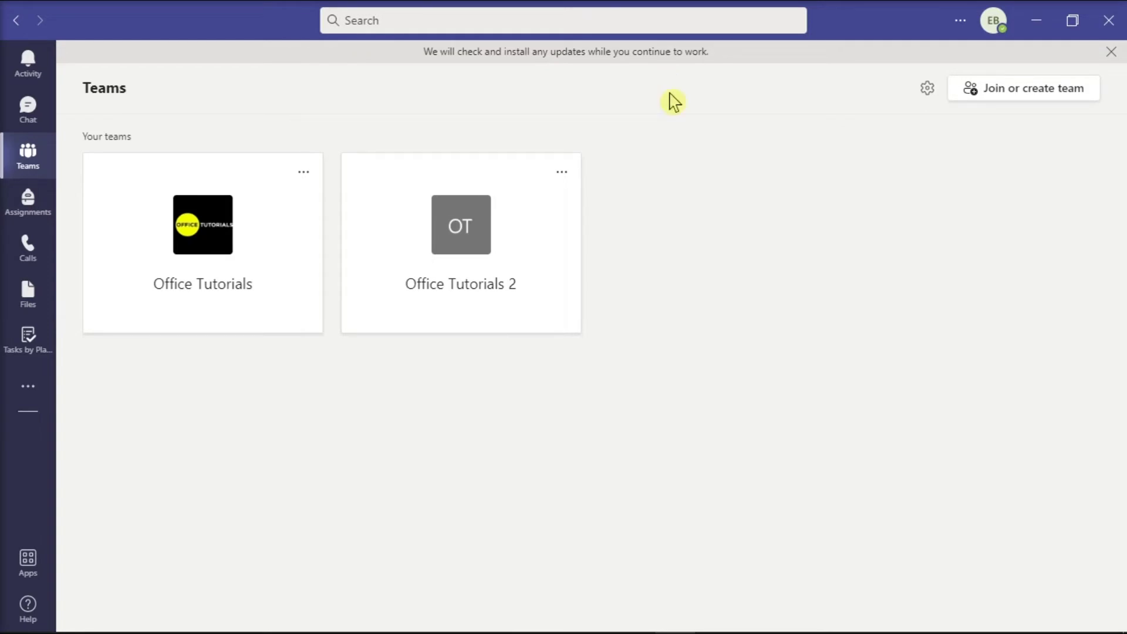
- Load account.microsoft.com in a new Chrome tab to reach the change-password option
key("alt+Tab")
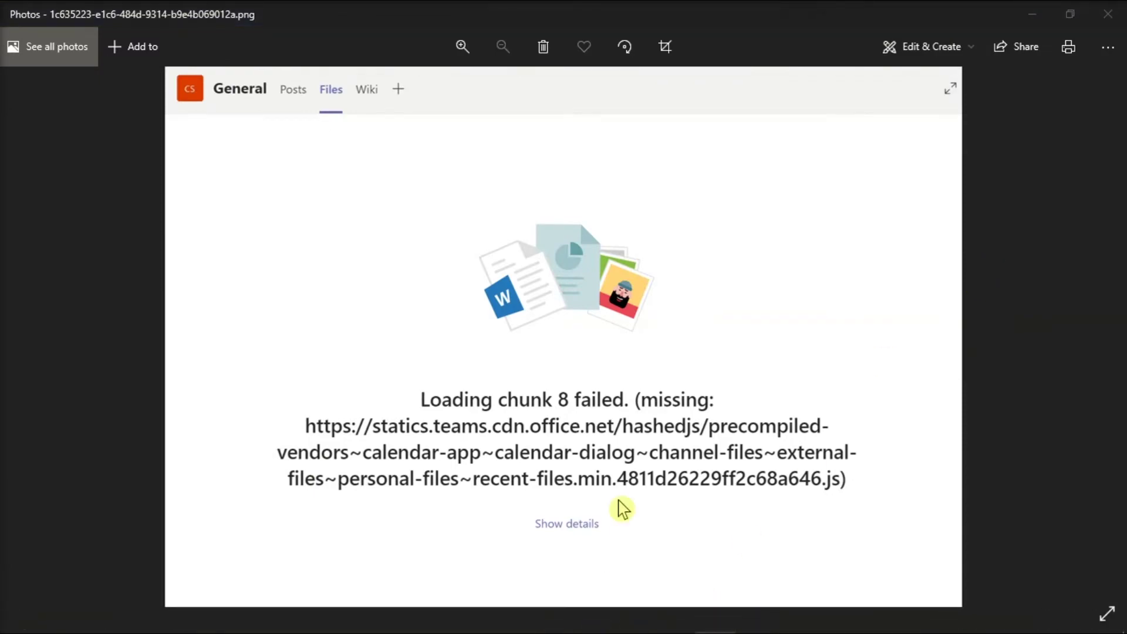
key("alt+Tab")
type("ac")
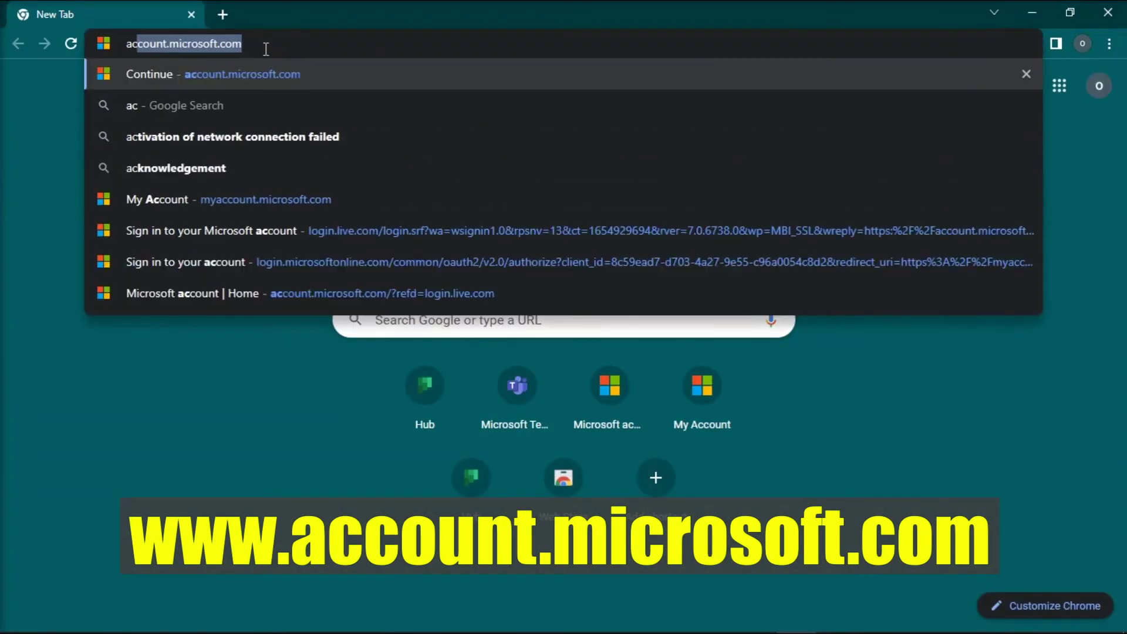
type("count.microsoft.com")
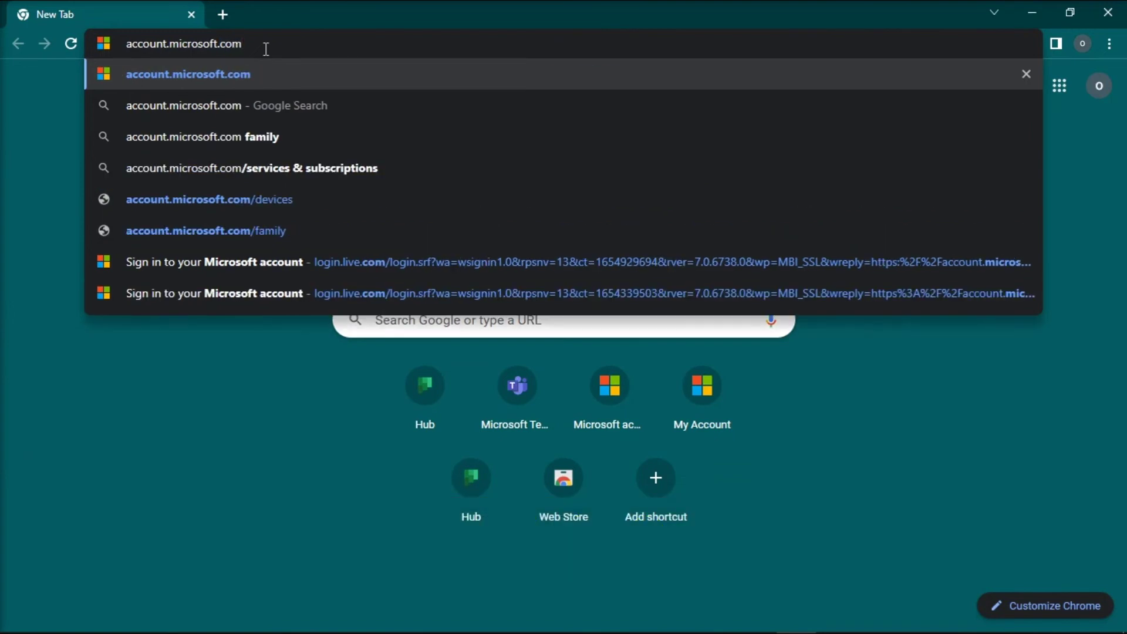
key("Return")
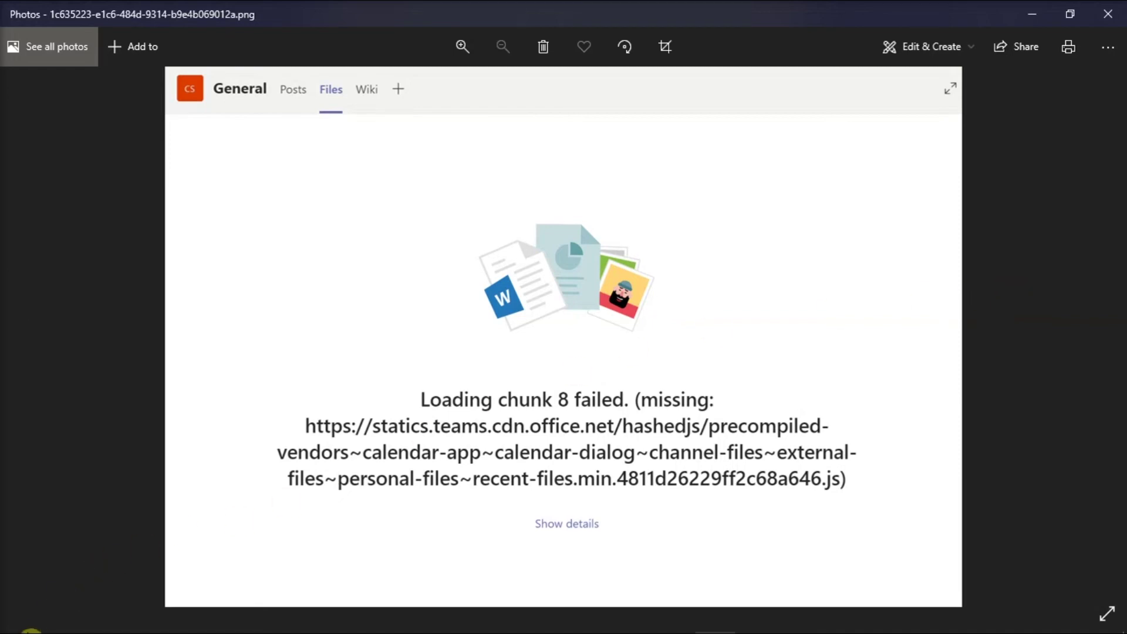
- Search 'teams' in Windows, show Microsoft Teams' Uninstall options, then bring up the Teams download page
mouse_move(20, 626)
left_click(19, 617)
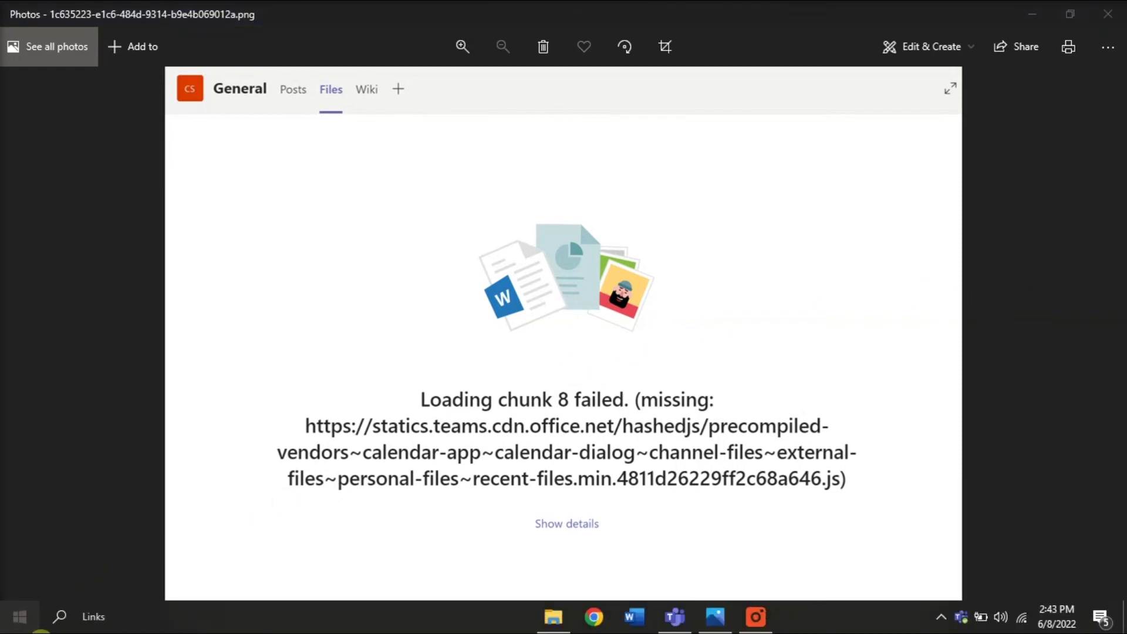
type("teams")
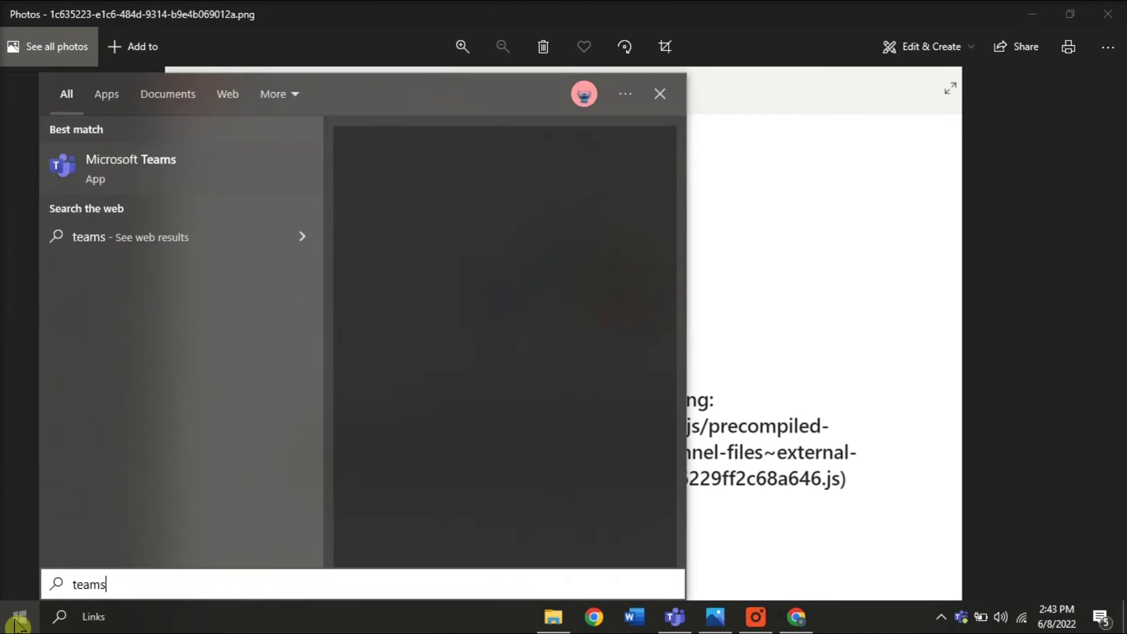
right_click(187, 162)
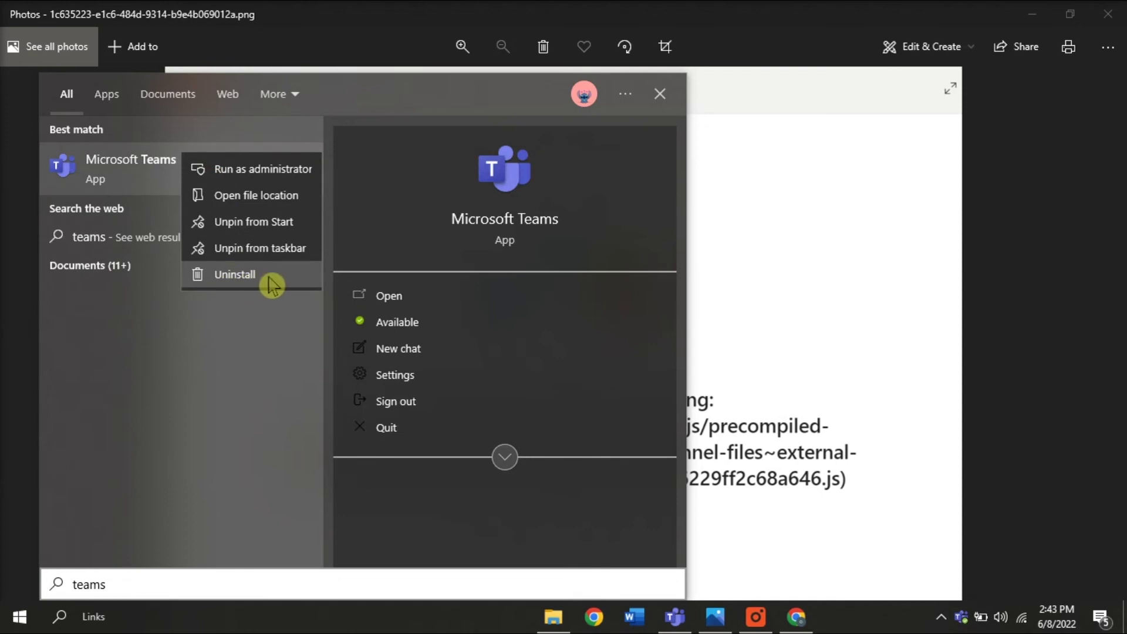
left_click(797, 617)
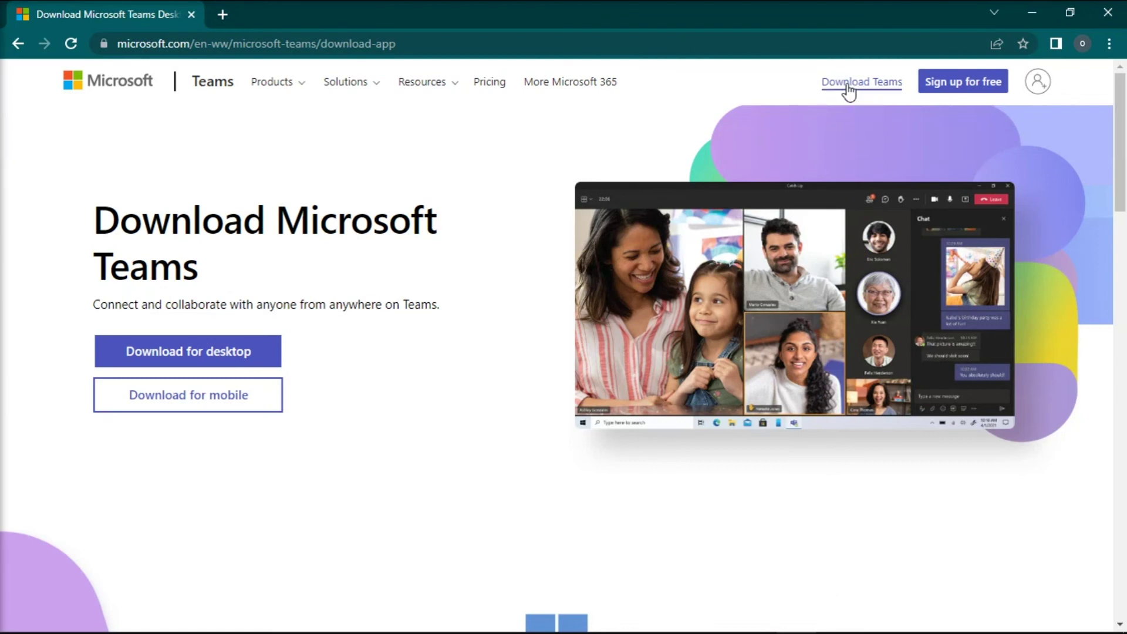